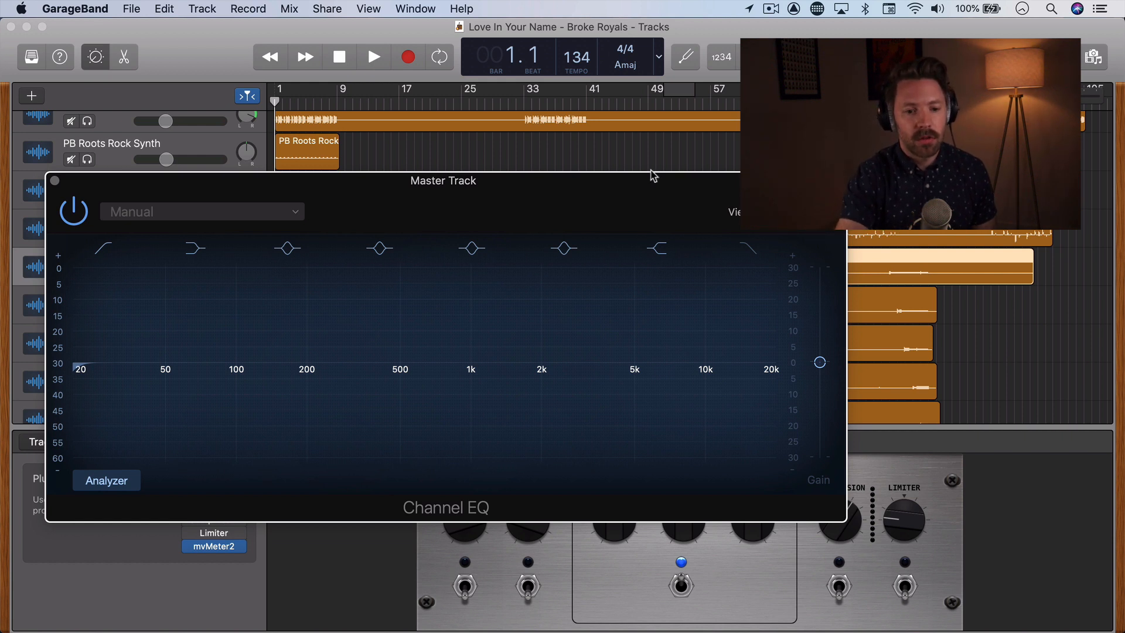
Step: During playback, sweep the first bell band with a boost, then set it to 225 Hz, -2.0 dB and Q 2.00
key(space)
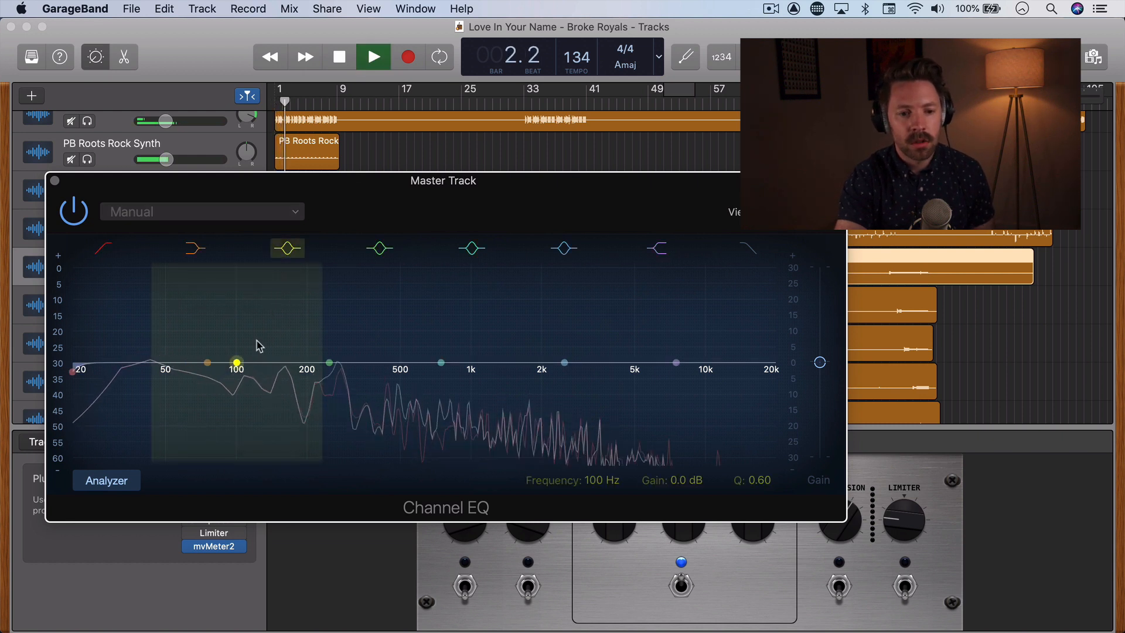
drag(237, 362, 329, 350)
key(space)
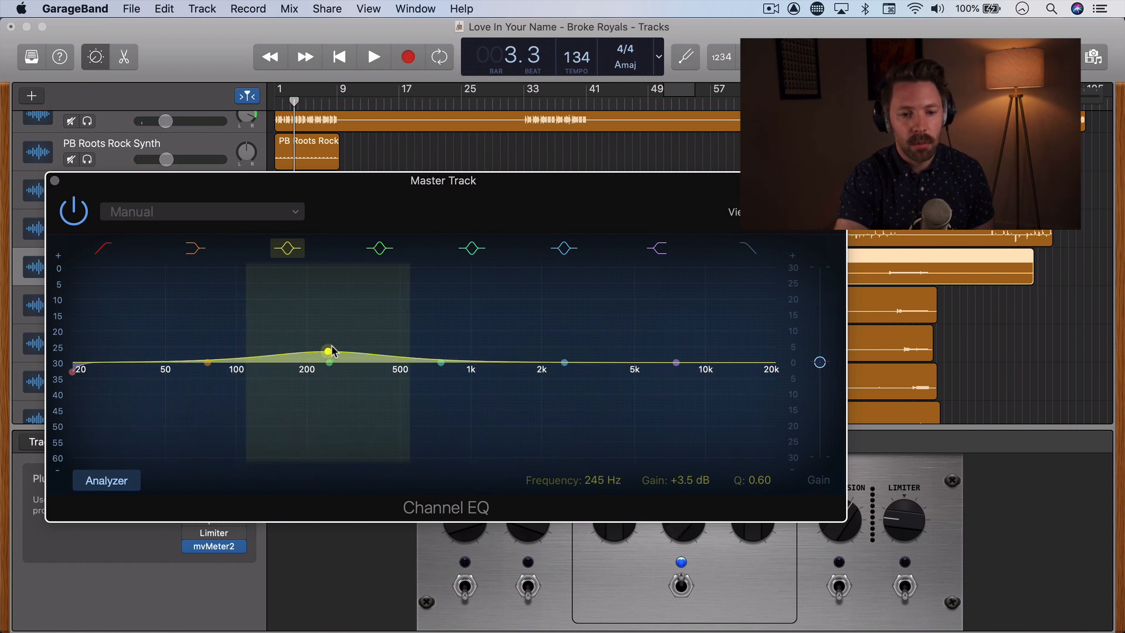
key(Return)
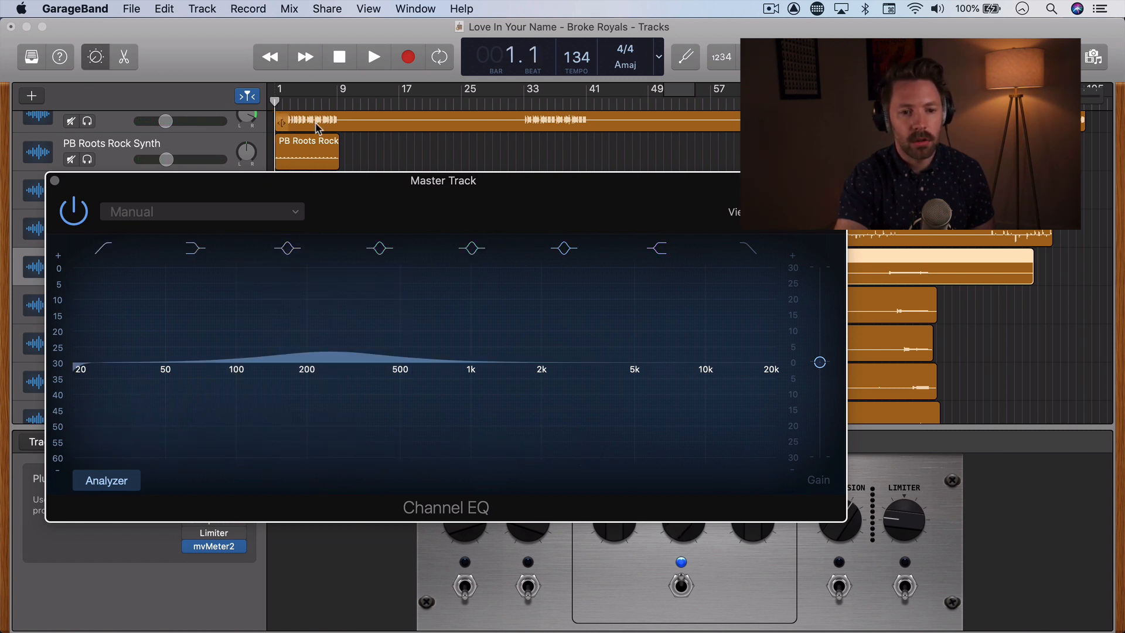
key(space)
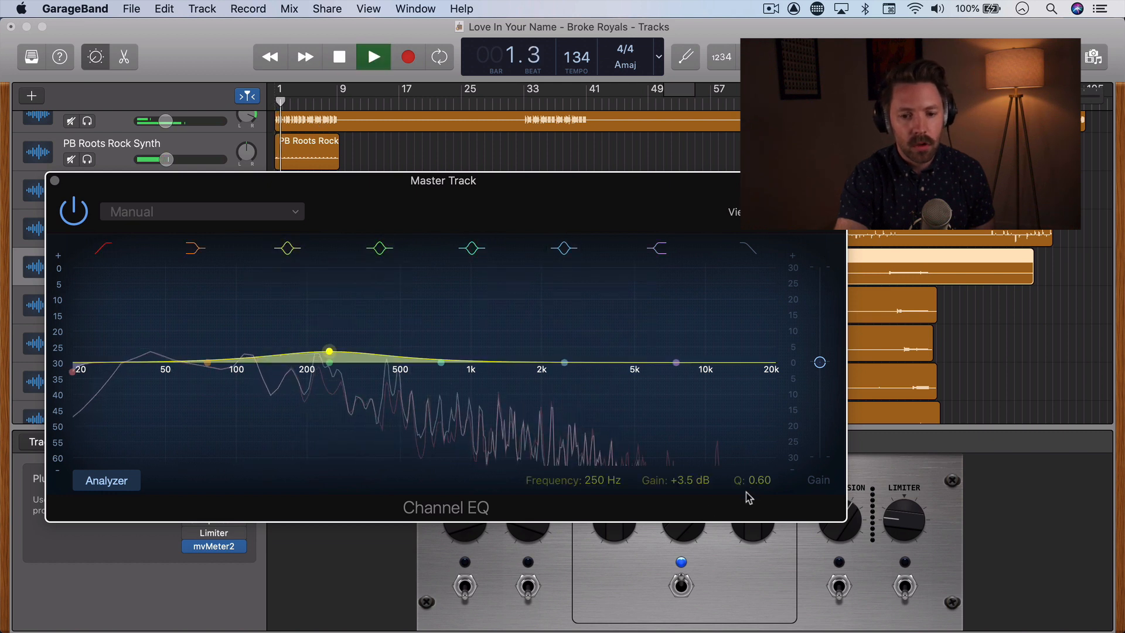
drag(759, 481, 759, 442)
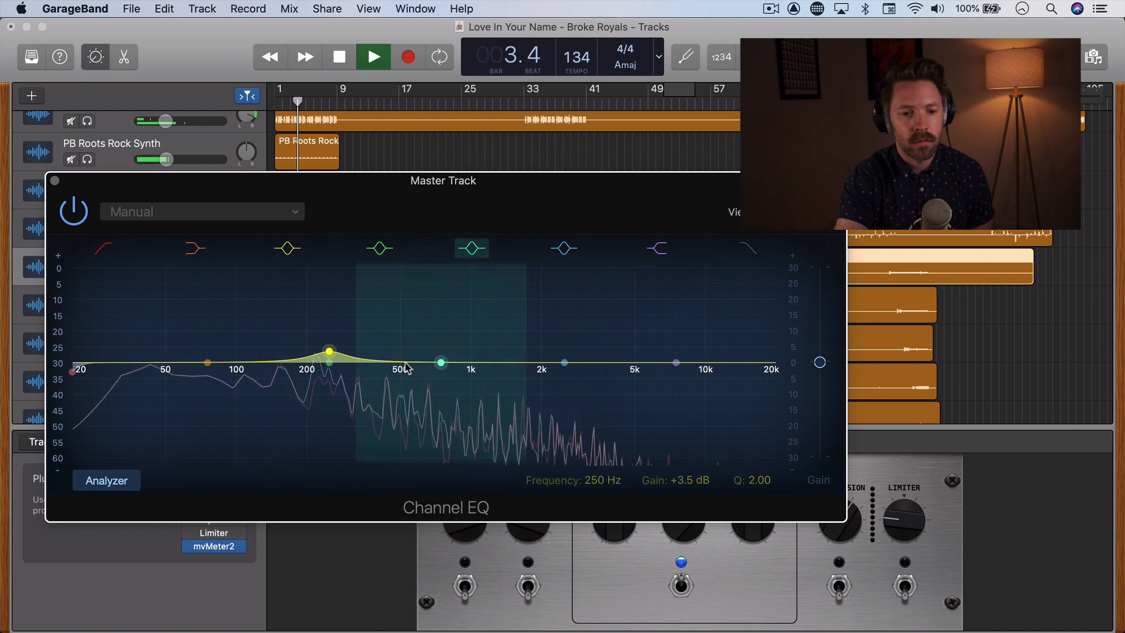
mouse_move(328, 351)
mouse_down()
mouse_move(286, 336)
mouse_move(328, 335)
mouse_move(305, 329)
mouse_move(319, 332)
mouse_up()
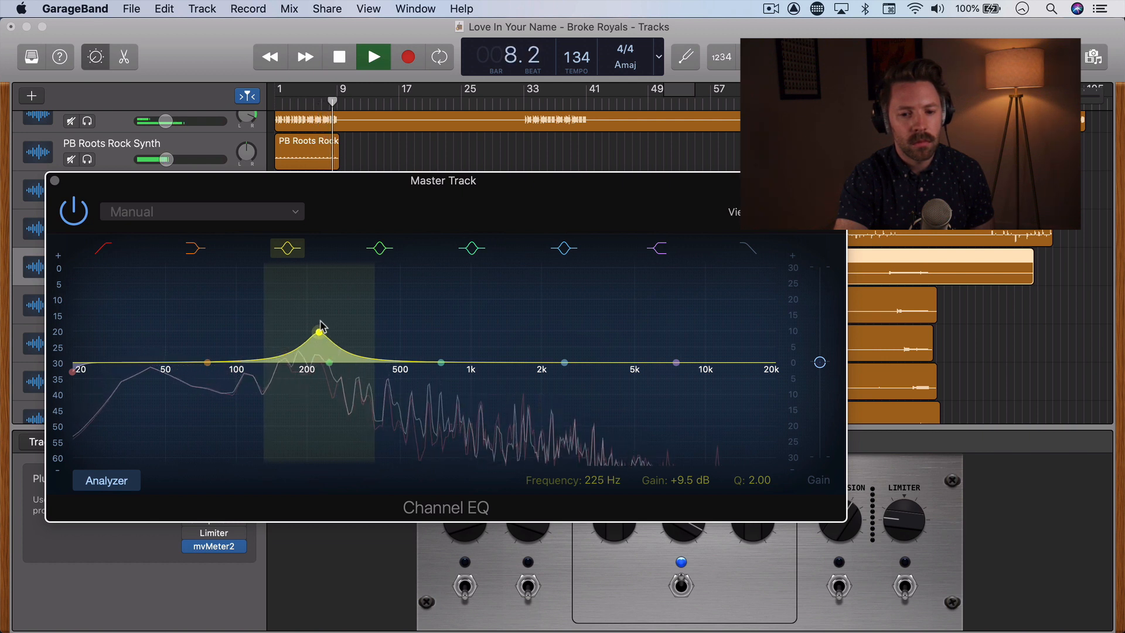
drag(697, 481, 697, 509)
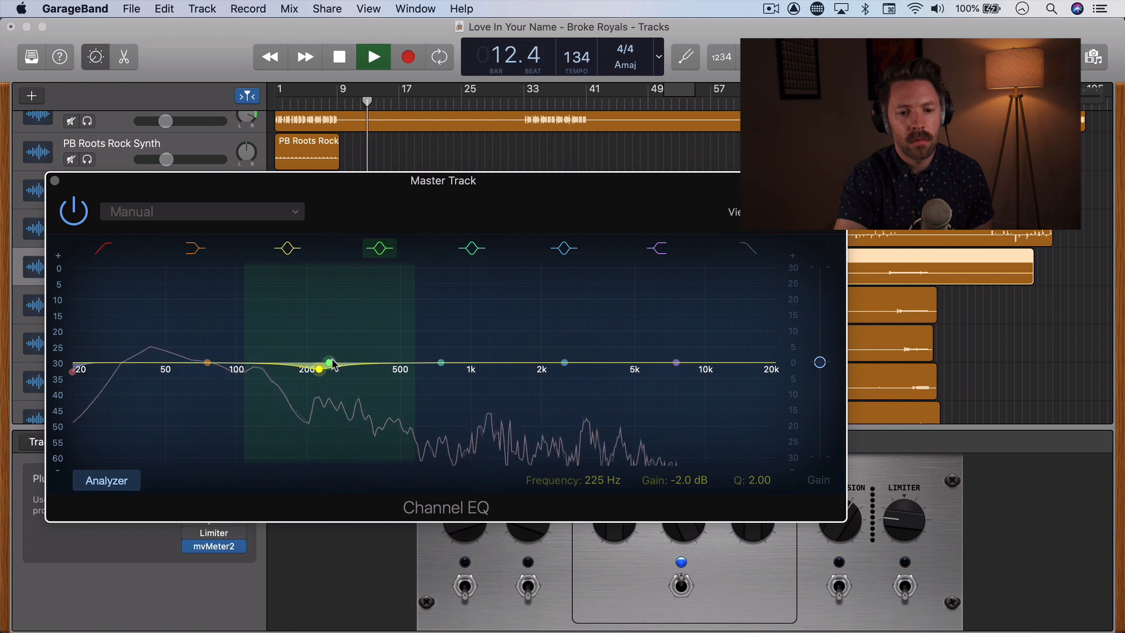
Step: Set the second bell band to 500 Hz with a Q of 4.50 and a -2.0 dB cut
drag(333, 364, 404, 344)
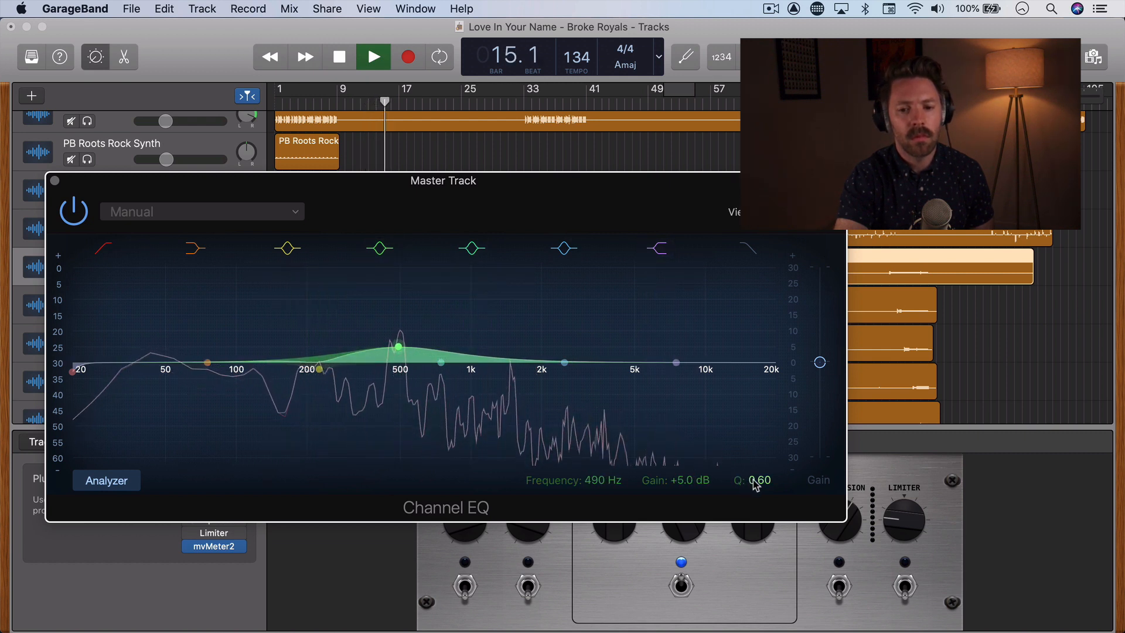
mouse_move(754, 480)
mouse_down()
mouse_move(753, 451)
mouse_move(754, 469)
mouse_up()
mouse_move(398, 346)
mouse_down()
mouse_move(389, 340)
mouse_move(401, 338)
mouse_up()
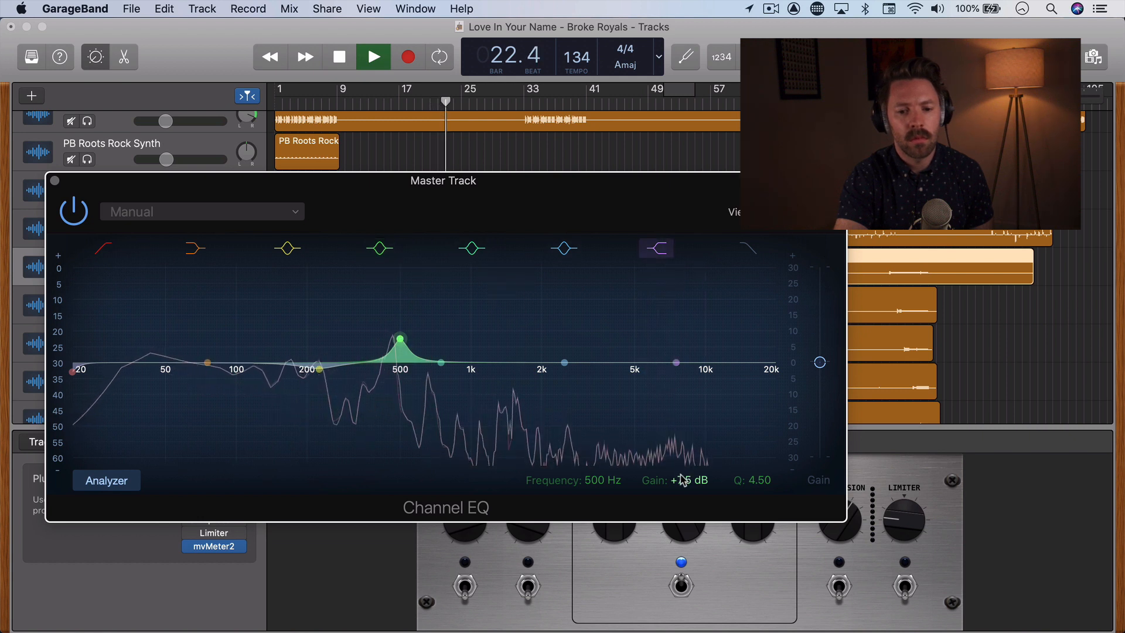
drag(681, 480, 681, 515)
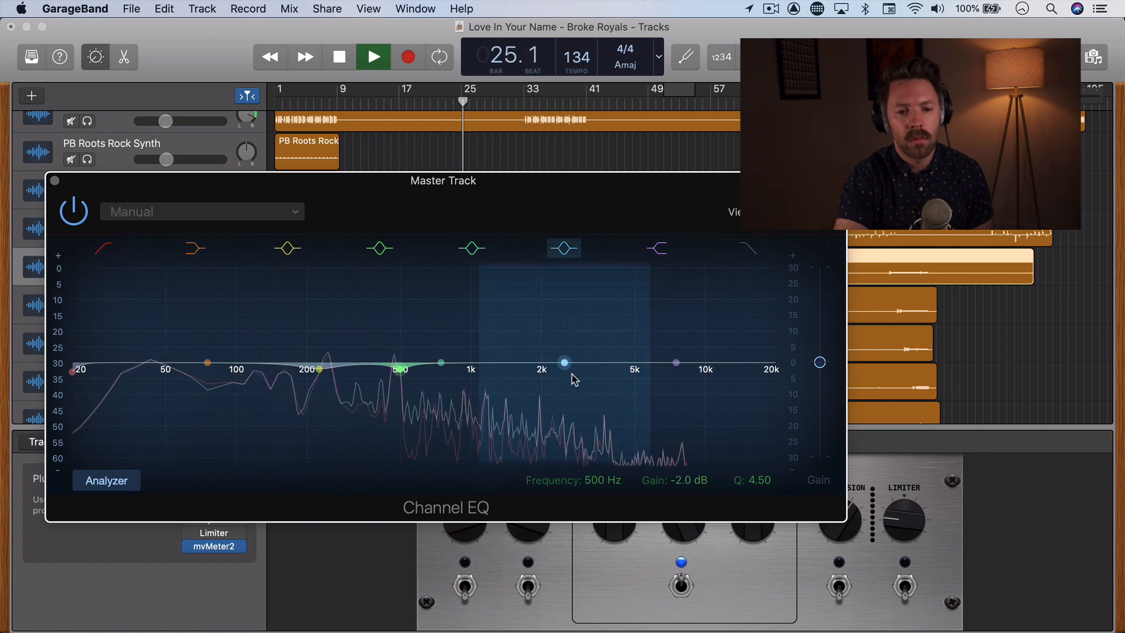
Step: Boost the fourth bell band by 1.5 dB at 4650 Hz with a Q of 1.20
drag(564, 363, 631, 351)
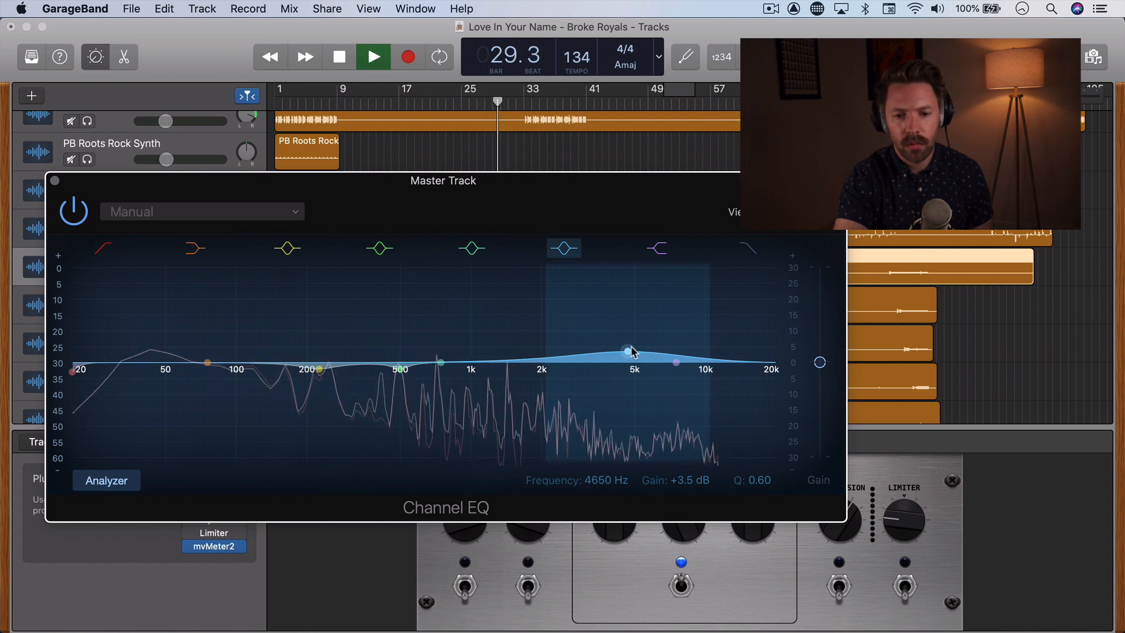
drag(759, 480, 759, 457)
drag(690, 480, 689, 494)
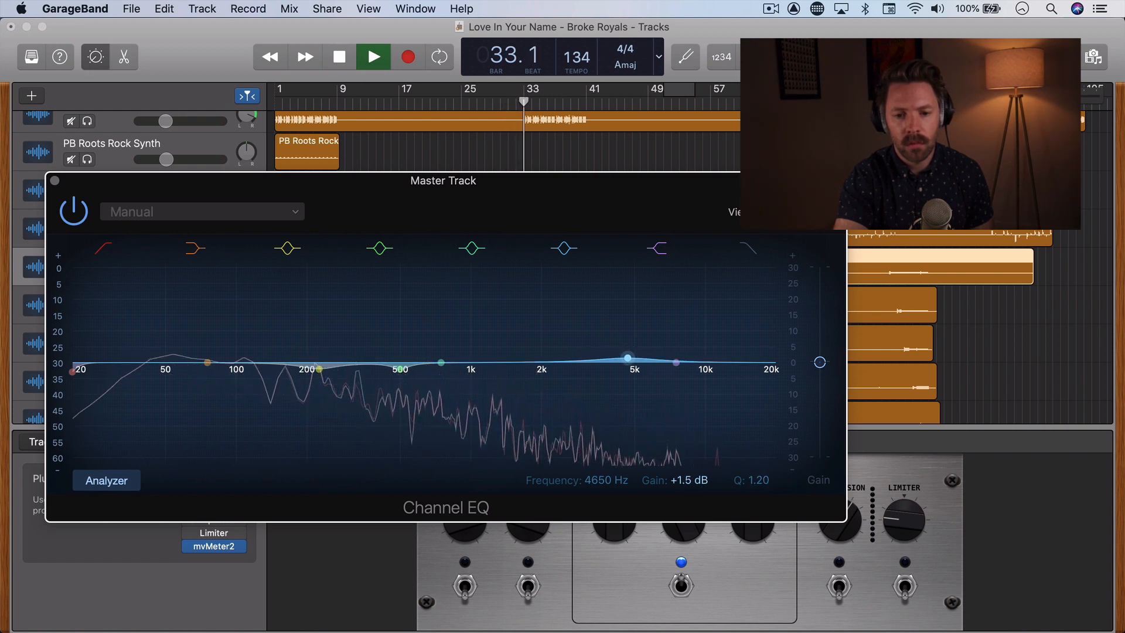
Step: Raise the high shelf to +4.0 dB at 7500 Hz and stop playback
drag(675, 362, 679, 347)
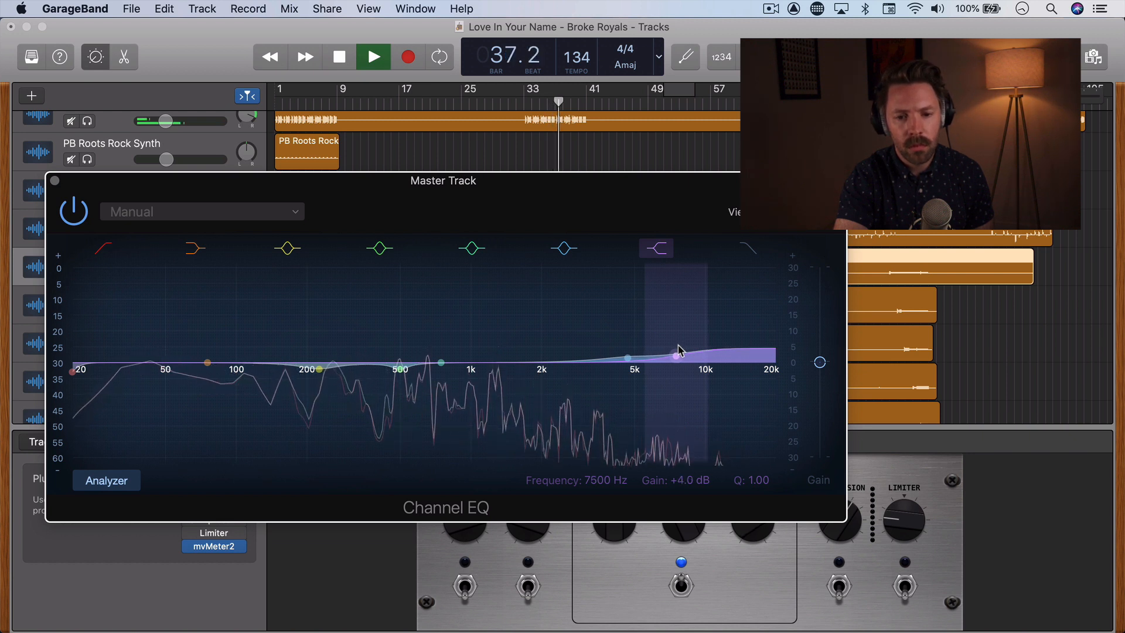
drag(677, 348, 678, 350)
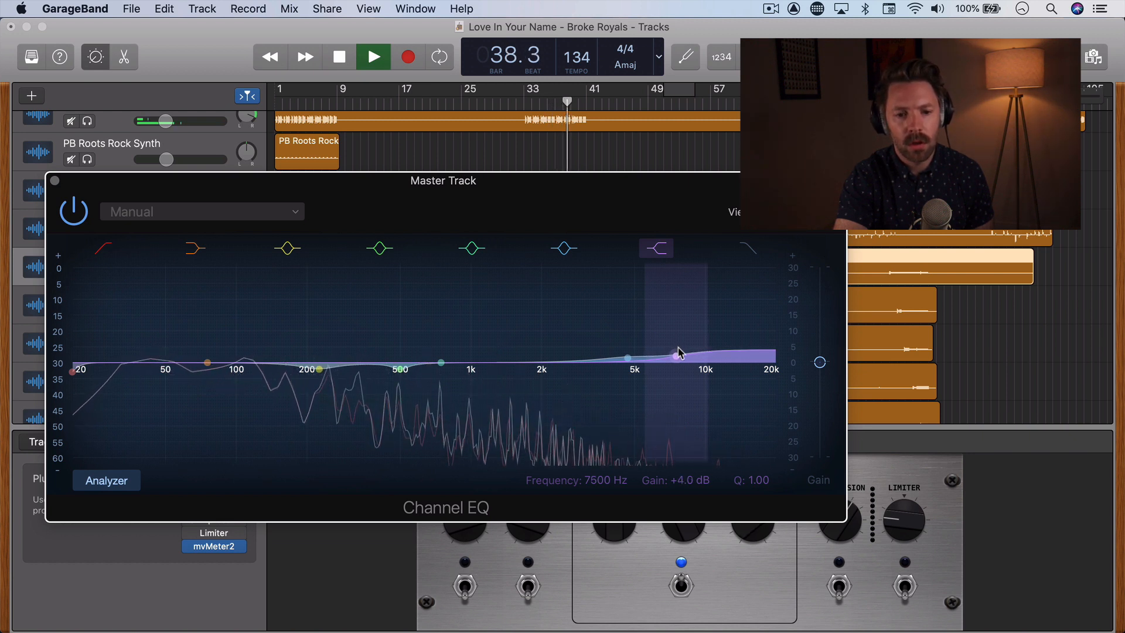
key(space)
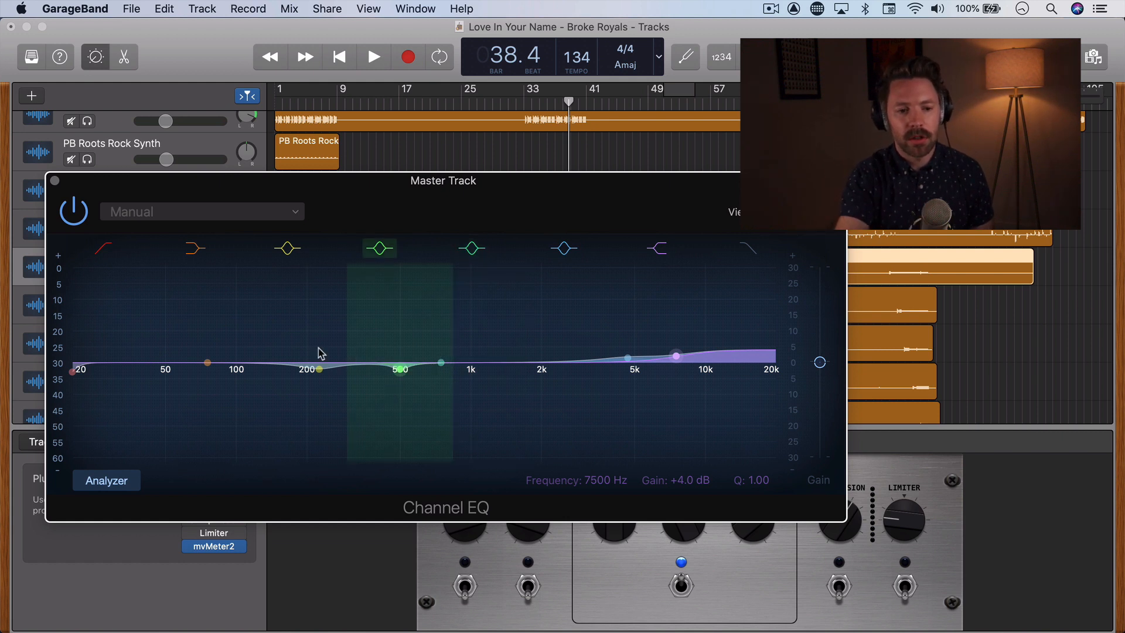
Step: Raise the low-cut filter's frequency to 51 Hz while listening to the song
drag(77, 369, 145, 376)
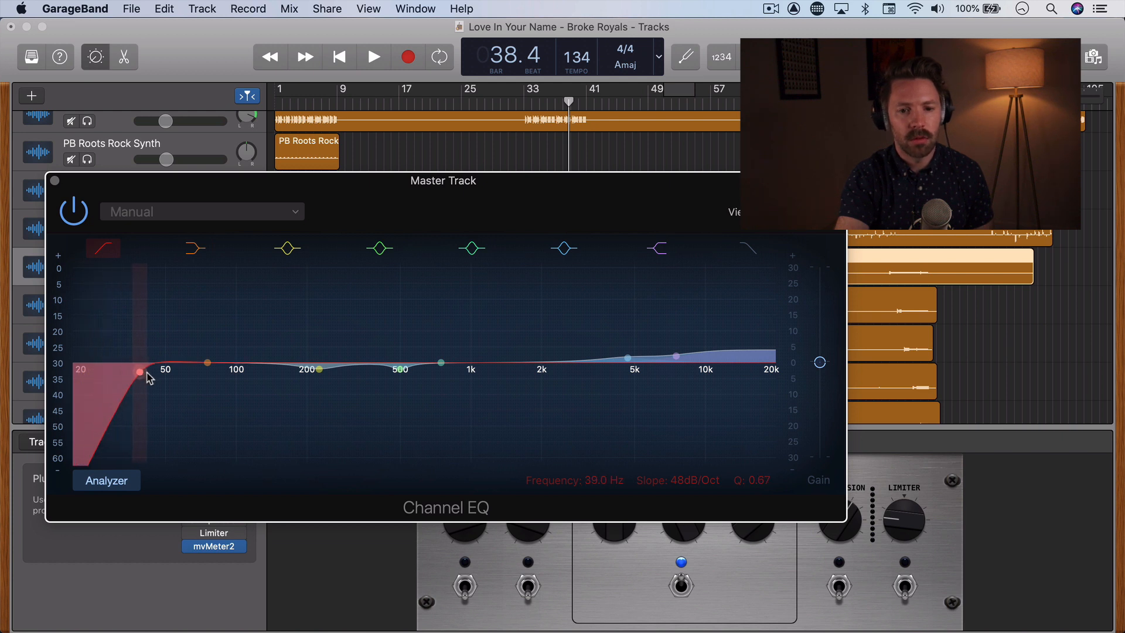
key(space)
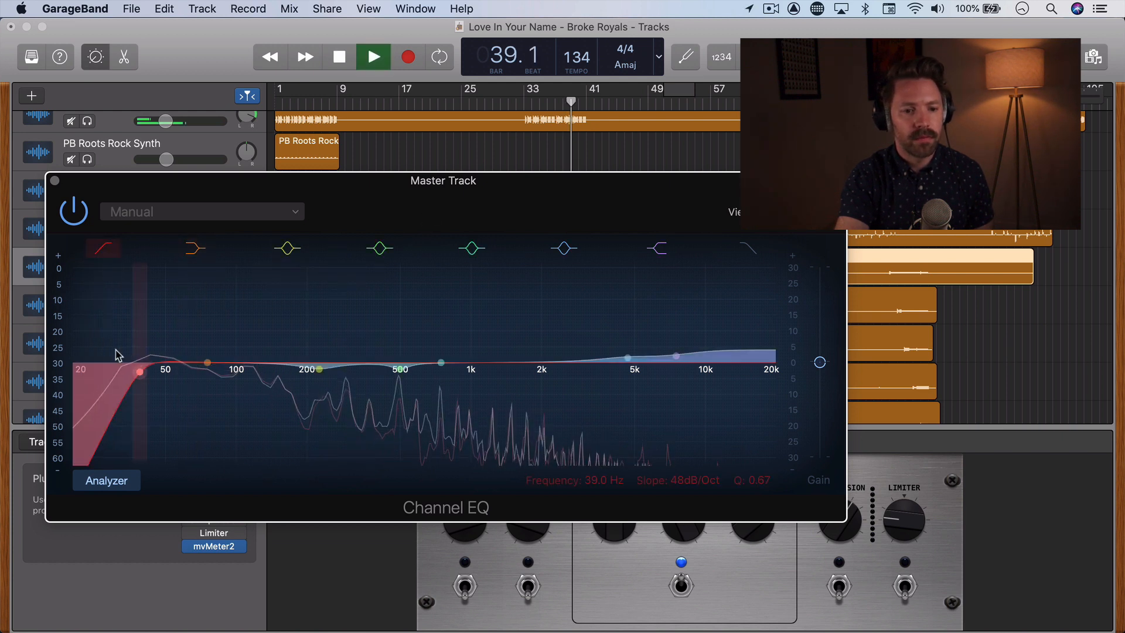
drag(140, 376, 170, 380)
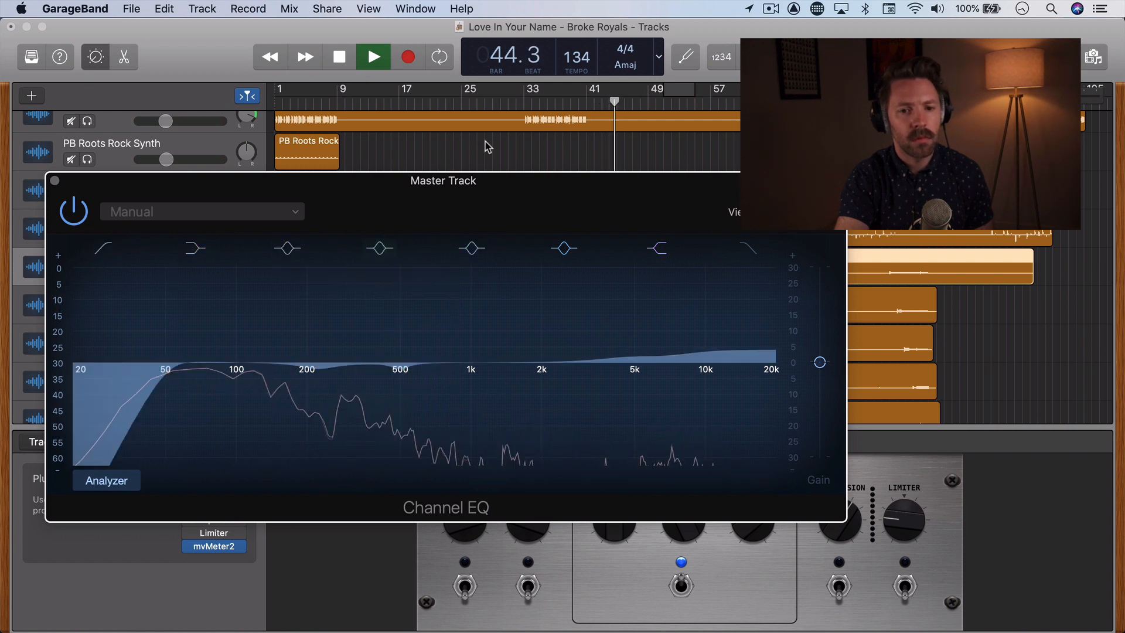
Step: Replay from about bar 33, set the low shelf to +3.0 dB at 99 Hz, and stop playback
click(529, 105)
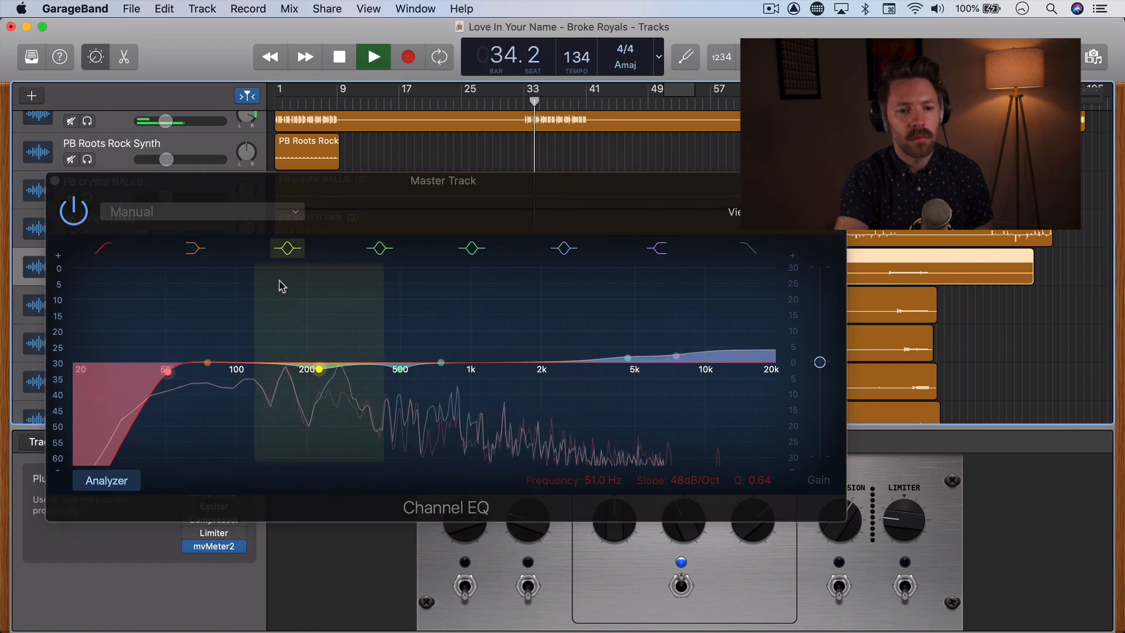
drag(210, 363, 241, 347)
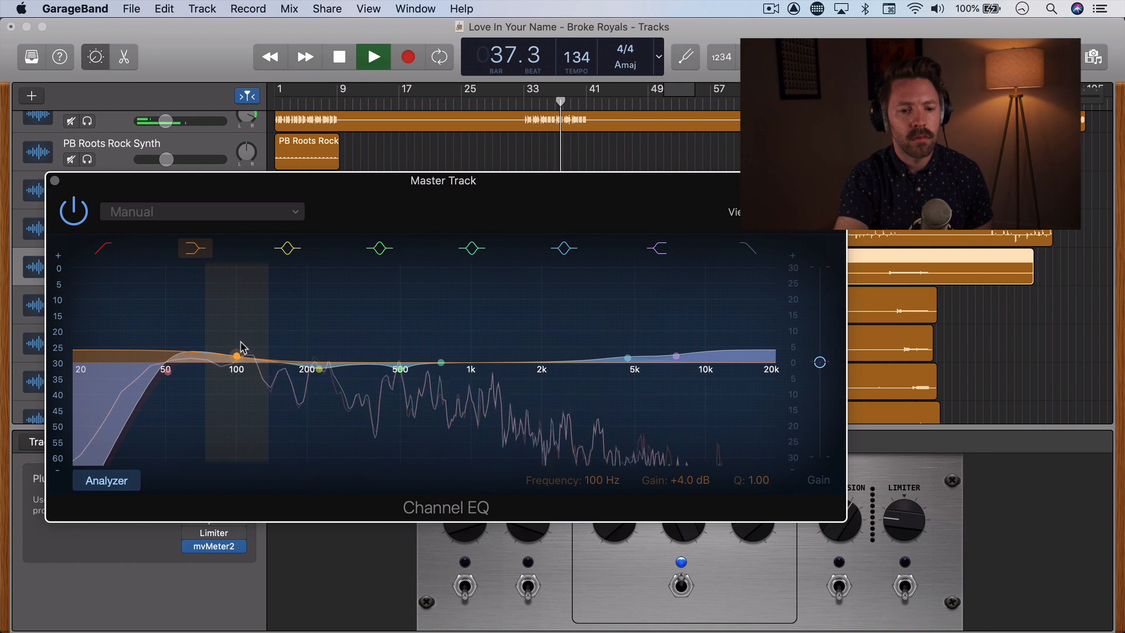
drag(241, 342, 240, 344)
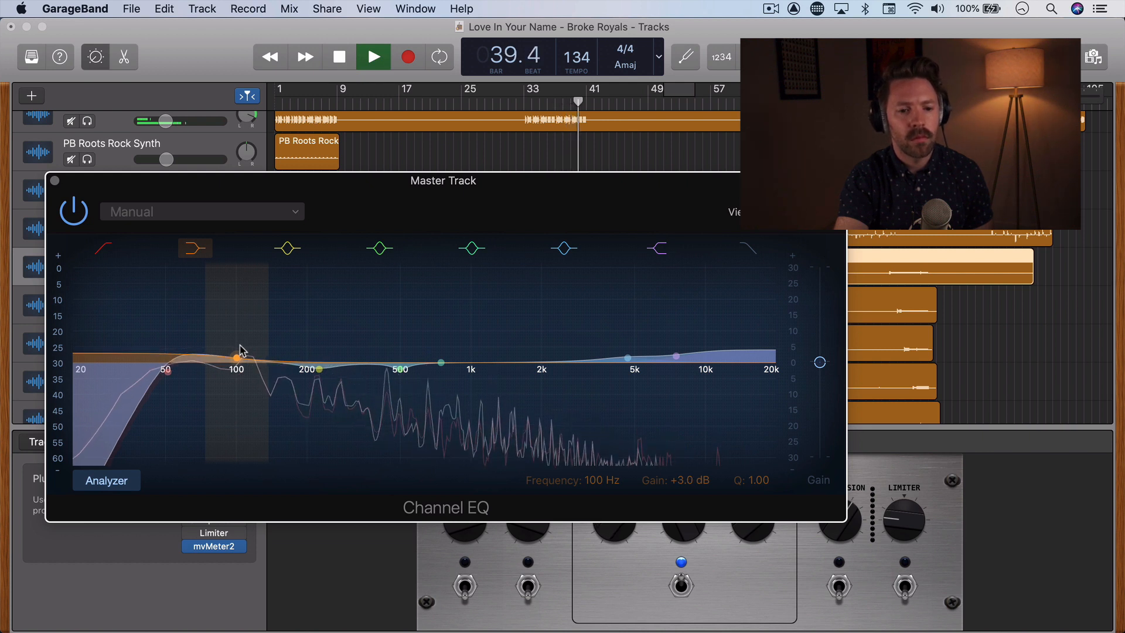
drag(239, 345, 238, 345)
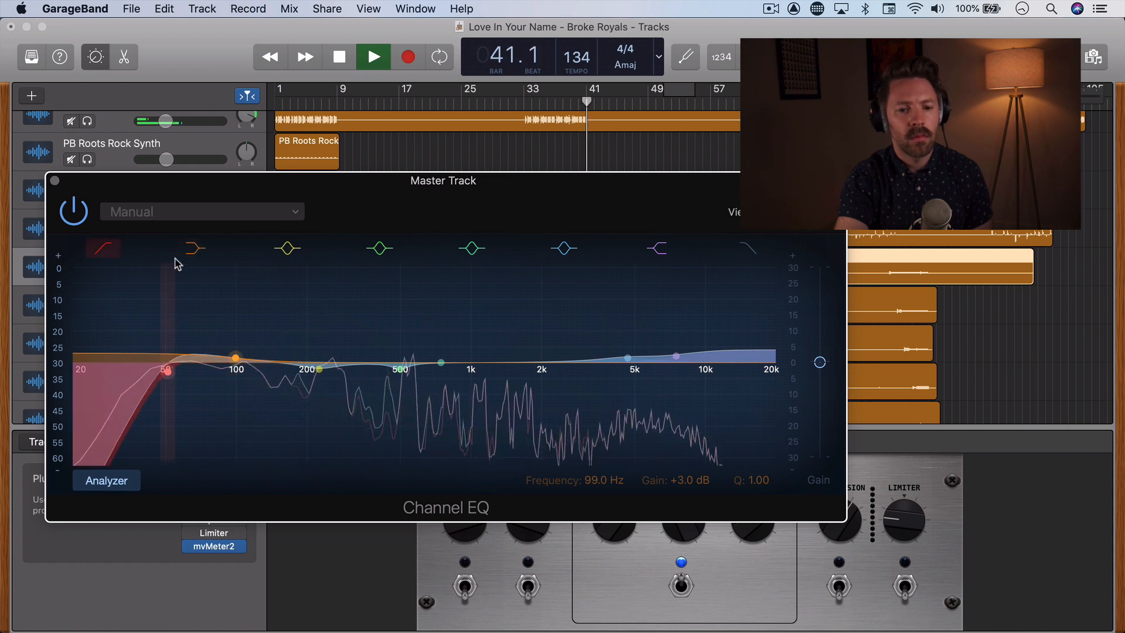
key(space)
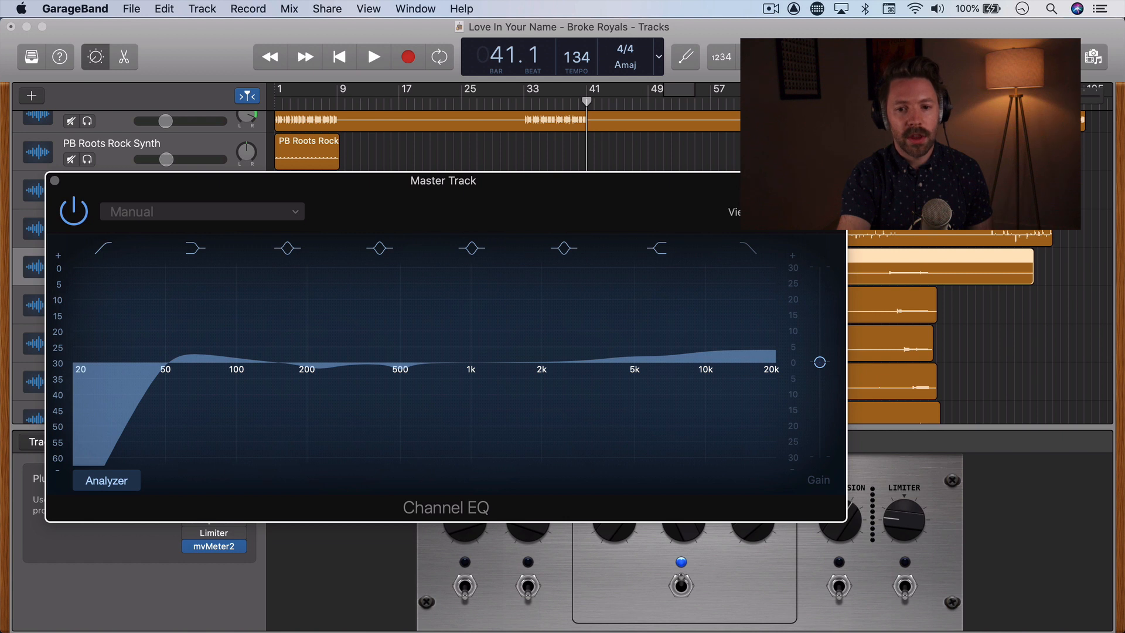
Step: Play the song from about bar 65 and compare the mix with the Channel EQ bypassed and enabled
click(773, 103)
key(Return)
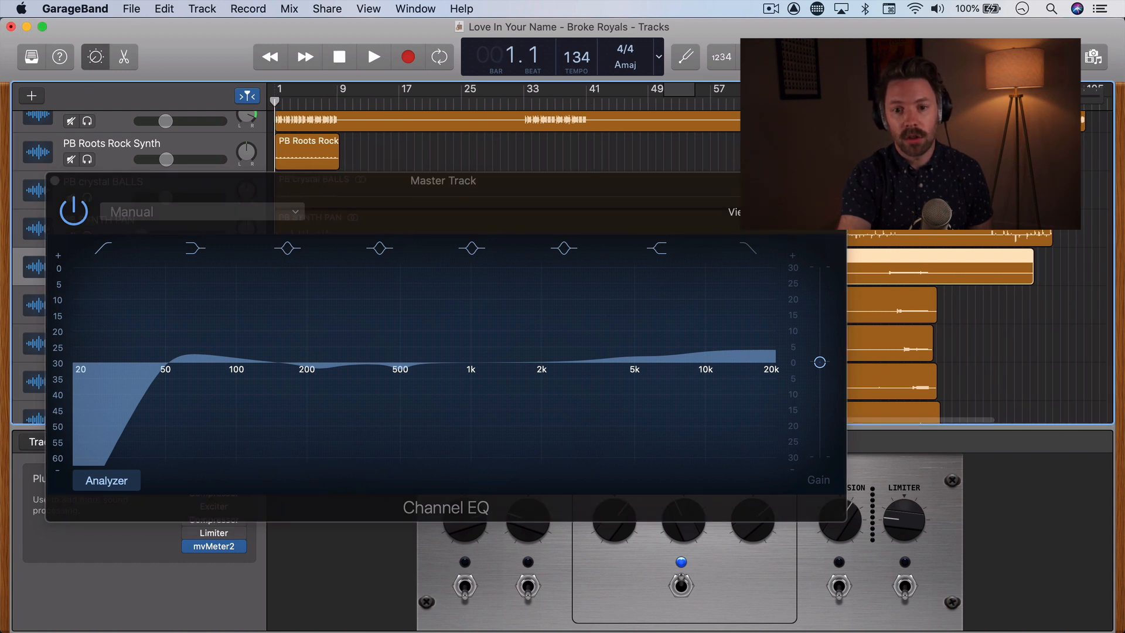
key(space)
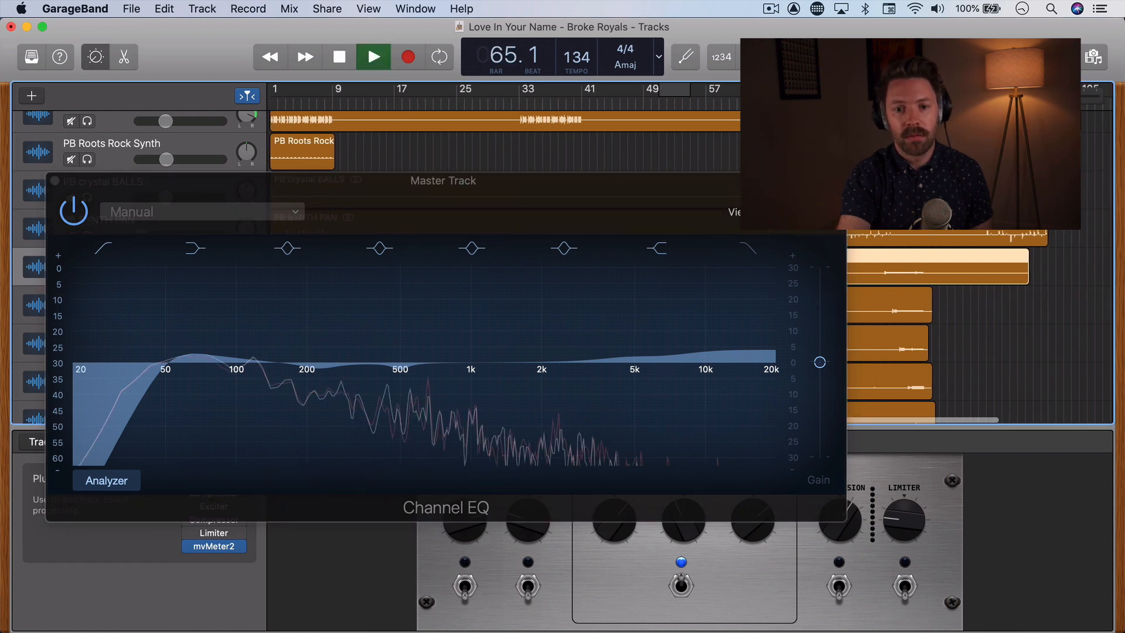
click(79, 216)
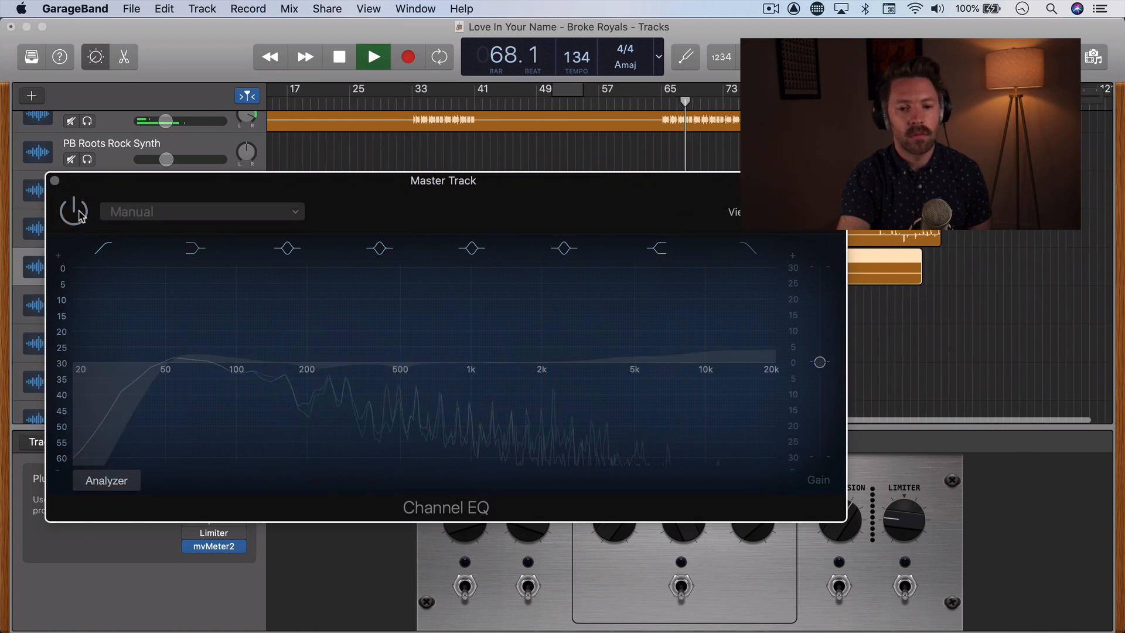
click(79, 216)
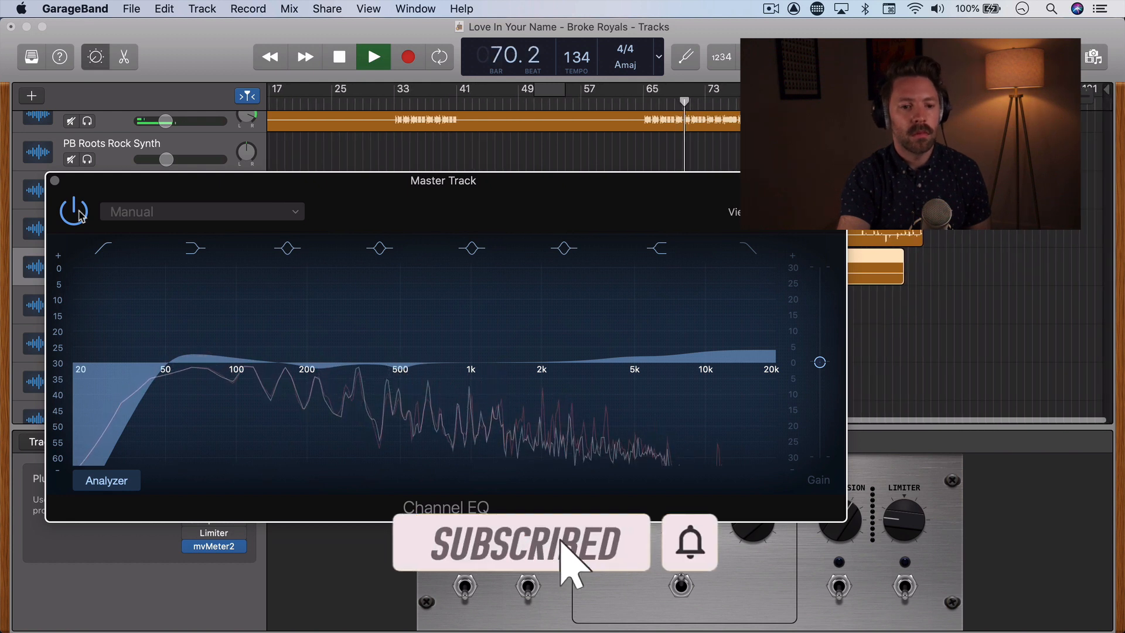
click(79, 215)
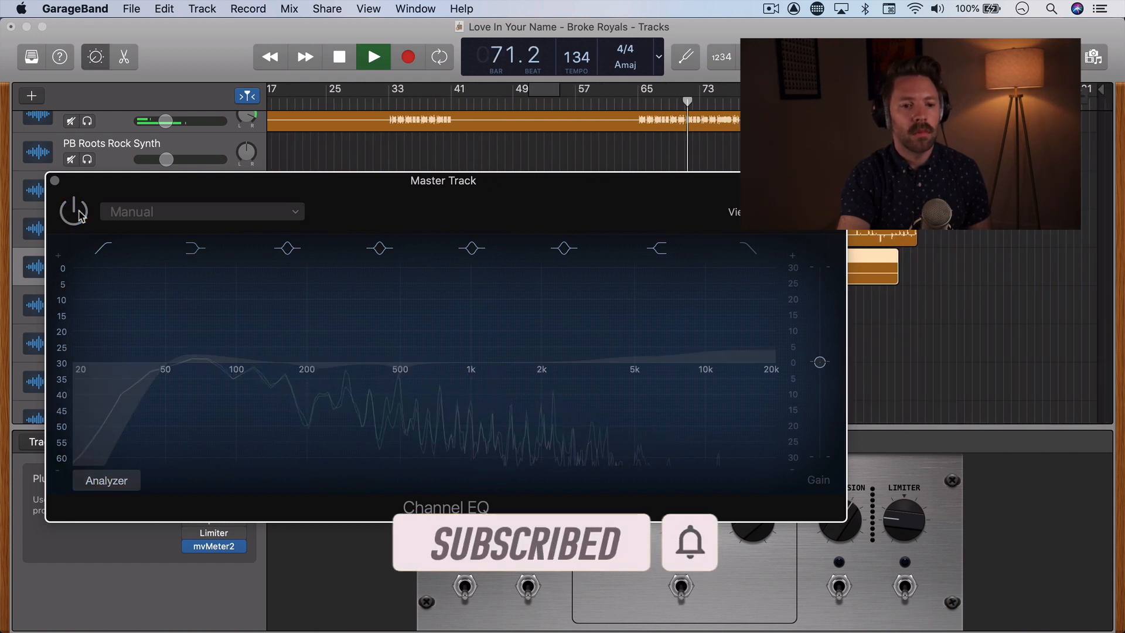
click(79, 215)
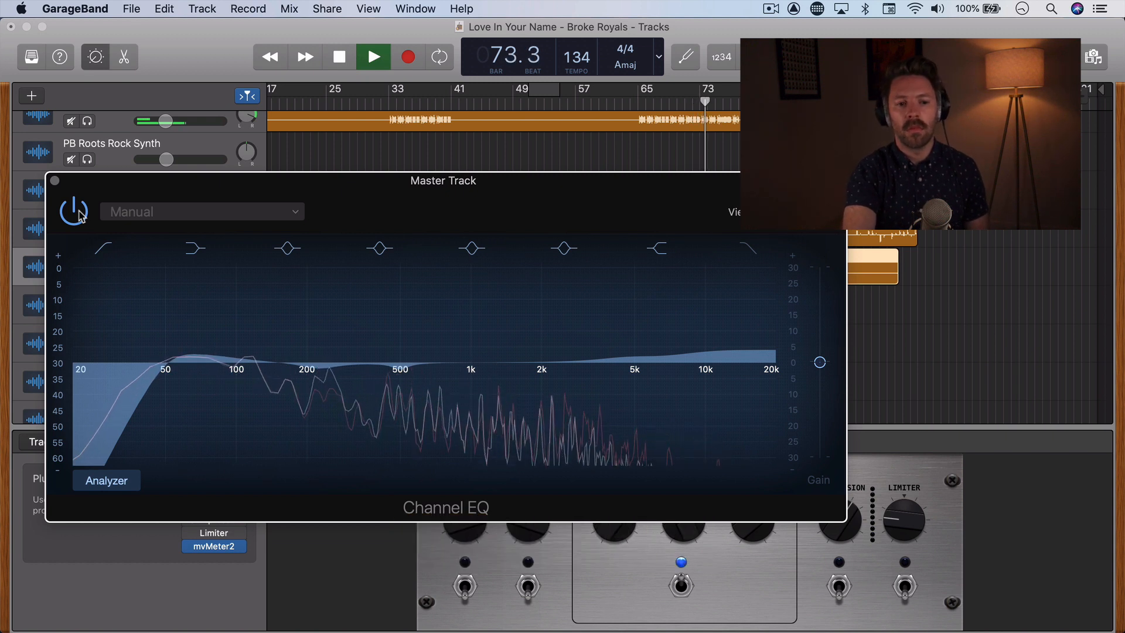
click(80, 215)
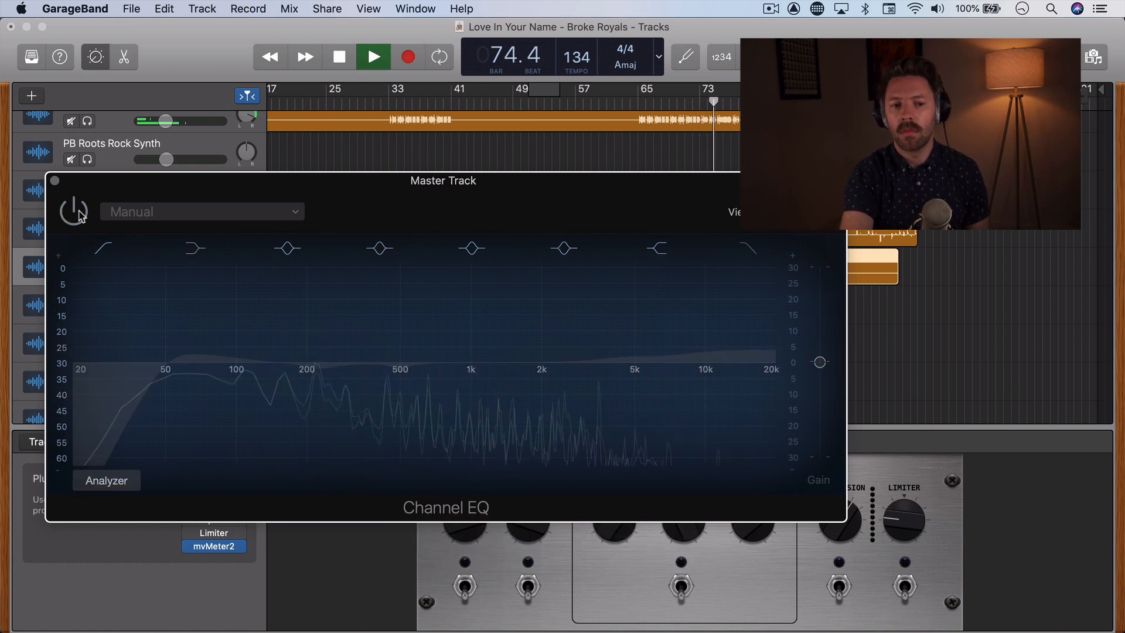
click(79, 215)
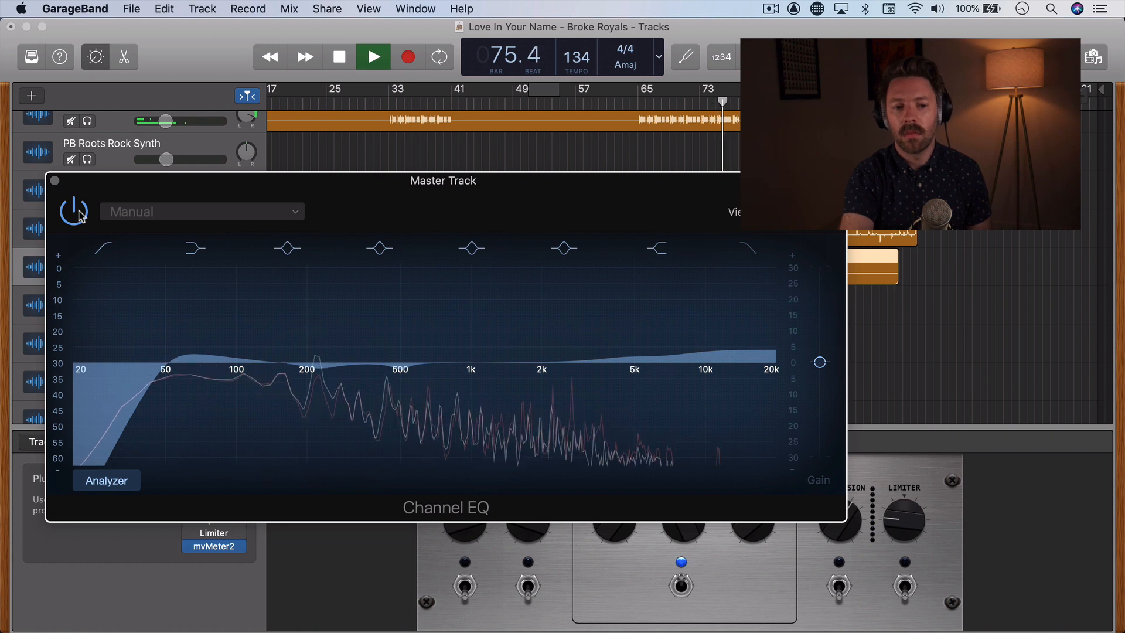
key(space)
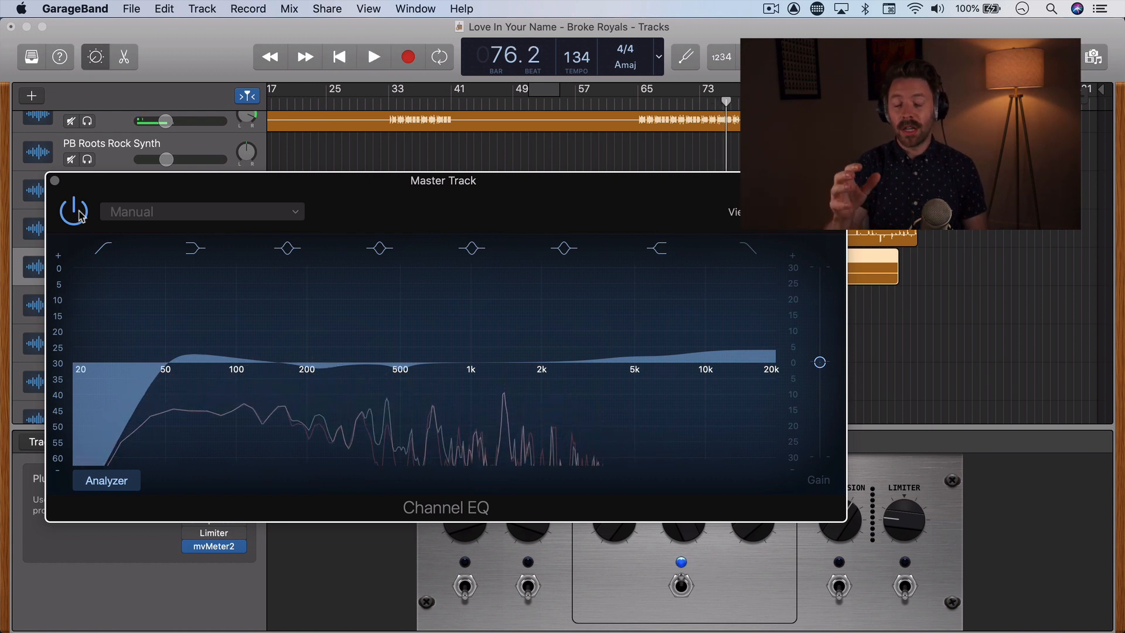